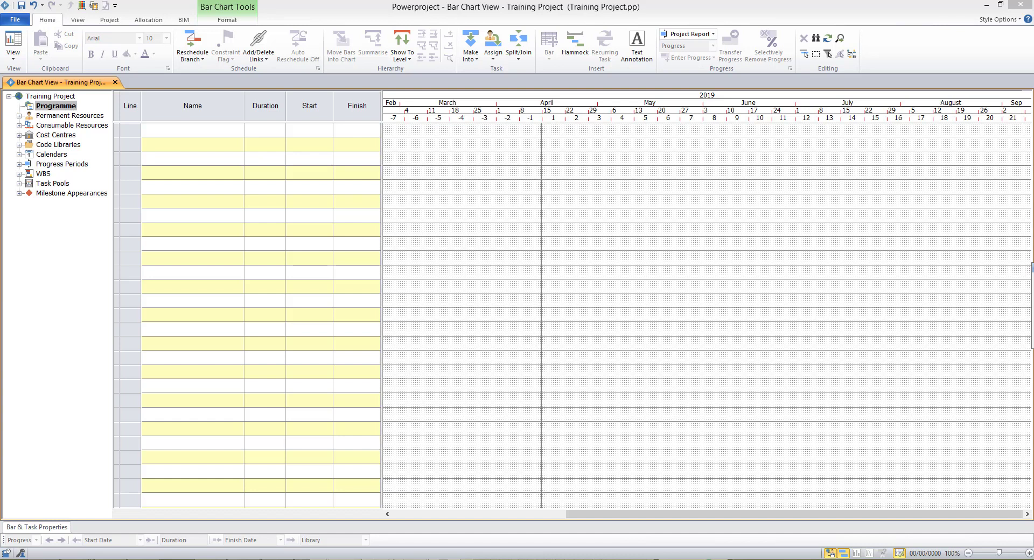
Step: Enter Temporary Services on line 1 and stretch its bar to 2 weeks, 15–30 April
click(162, 130)
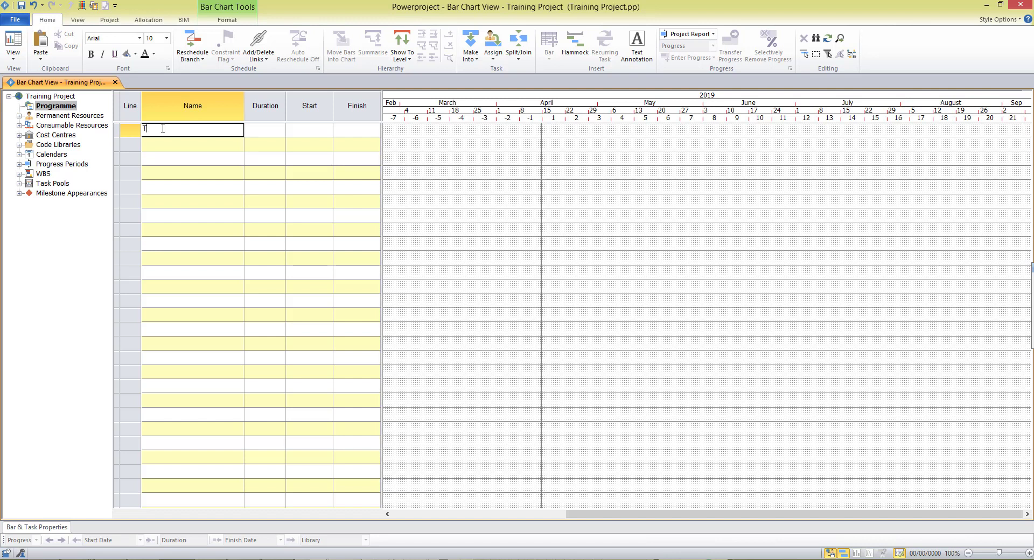
text(Temporary Services)
click(262, 131)
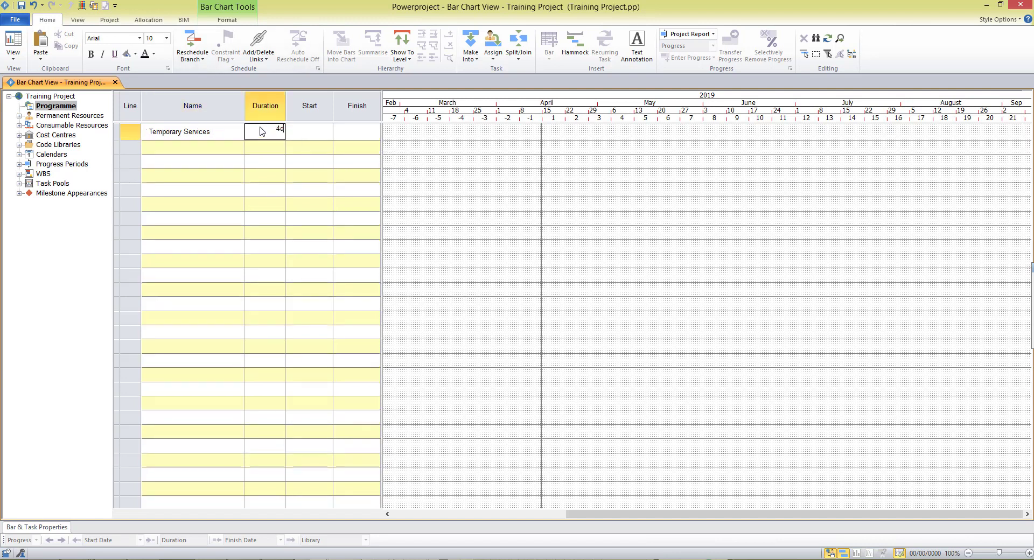
key(Return)
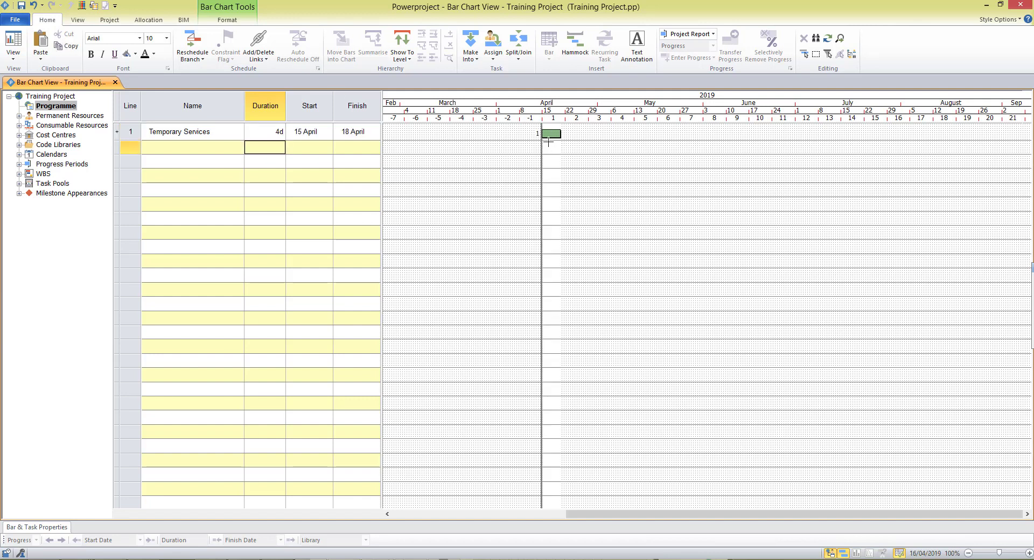
drag(551, 134, 598, 136)
Step: Name line 2 Demolish Existing Structures and give it a 2-week duration
click(211, 151)
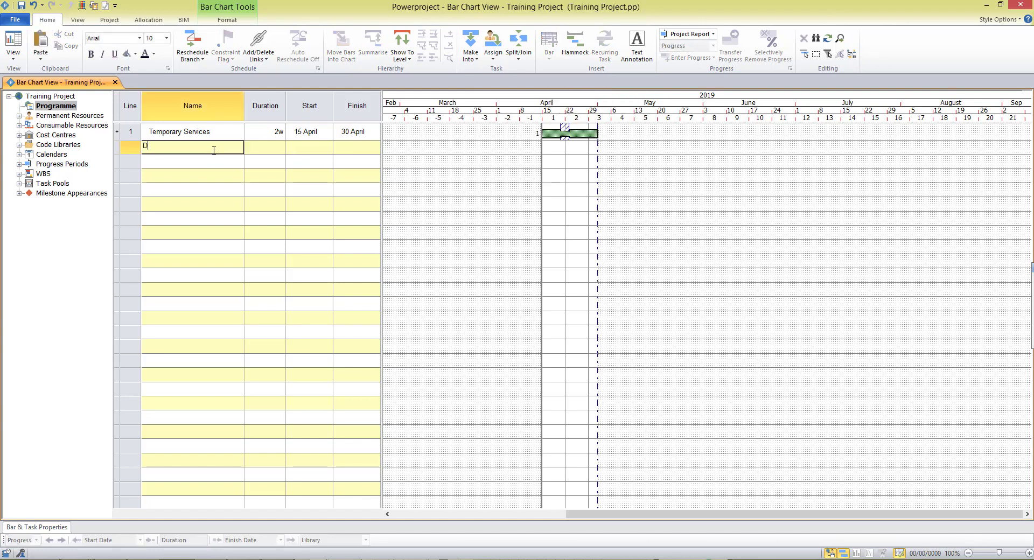
text(Demolish Existing Structures)
click(264, 150)
text(2w)
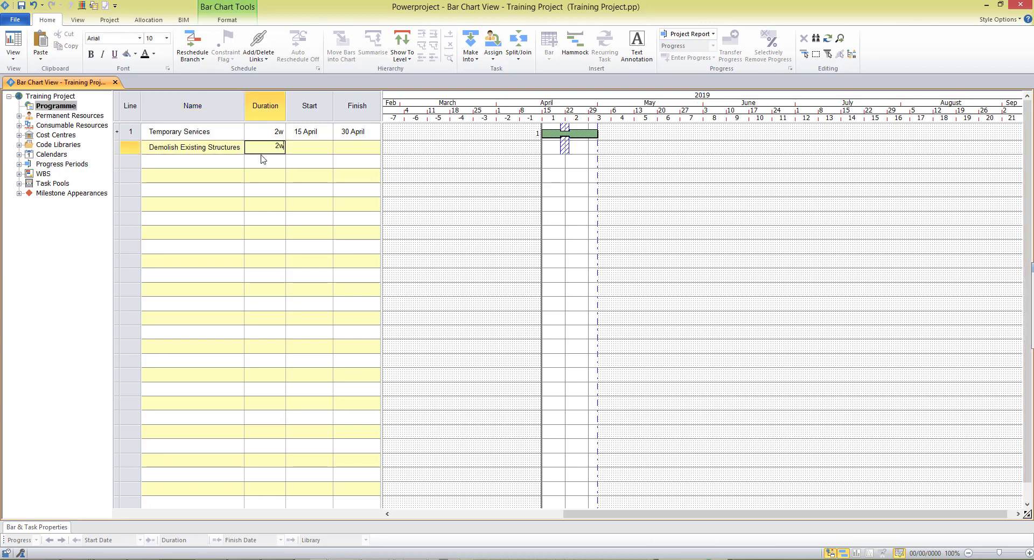
key(Return)
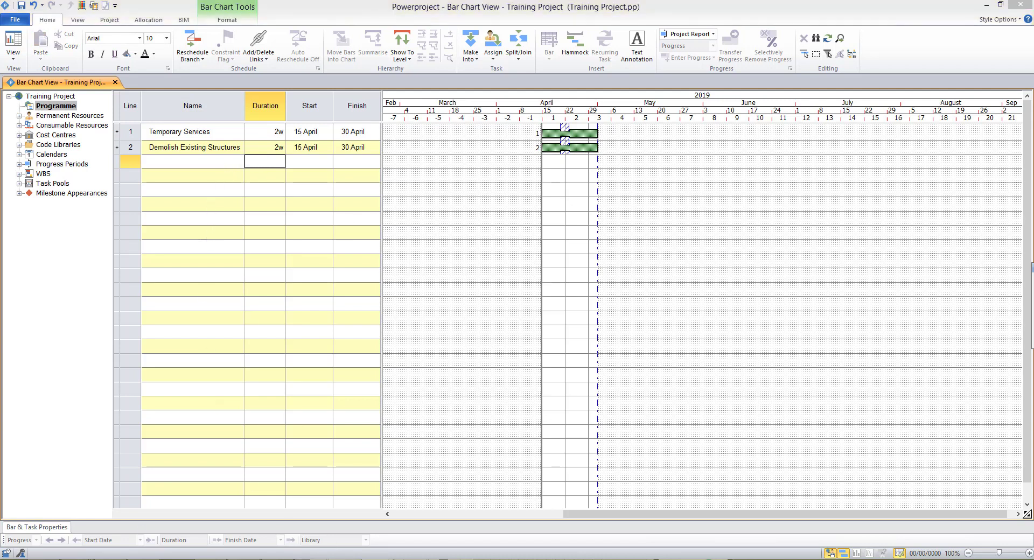
Step: Paste the five task names into line 3 and keep Excavate at 2w
click(131, 162)
right_click(133, 161)
click(162, 190)
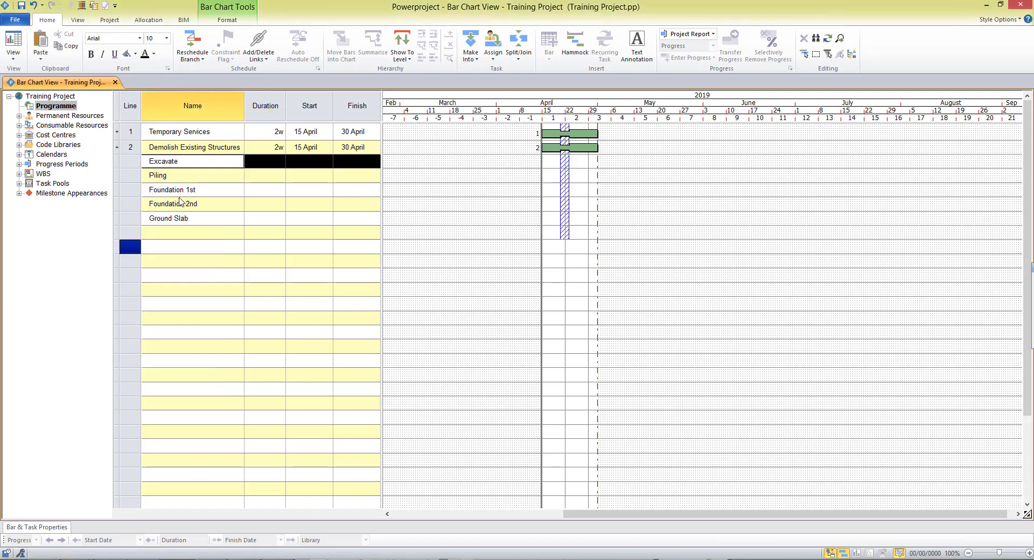
click(266, 163)
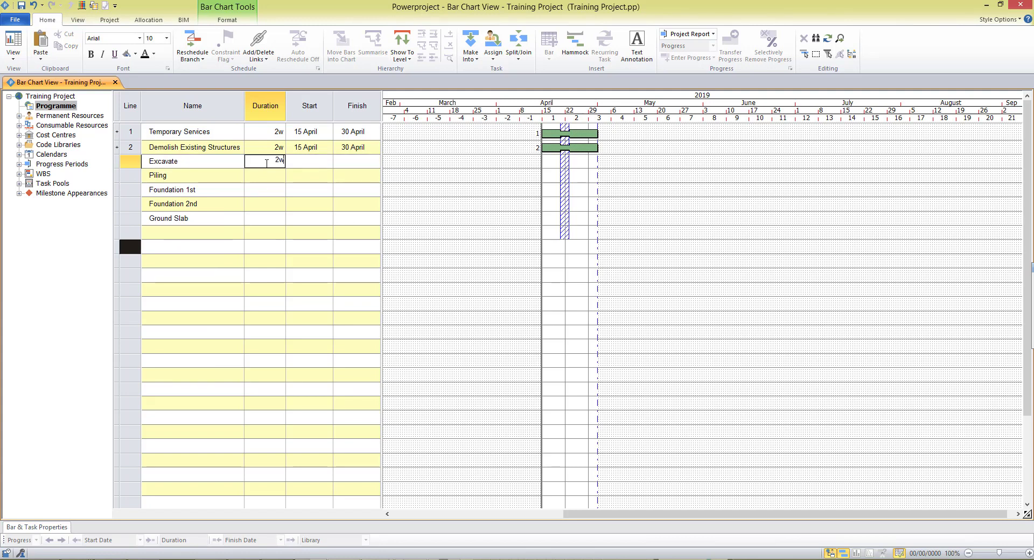
key(Return)
Step: Set durations 3w, 1w, 1w and 1w 1d for Piling through Ground Slab
text(3w)
key(Return)
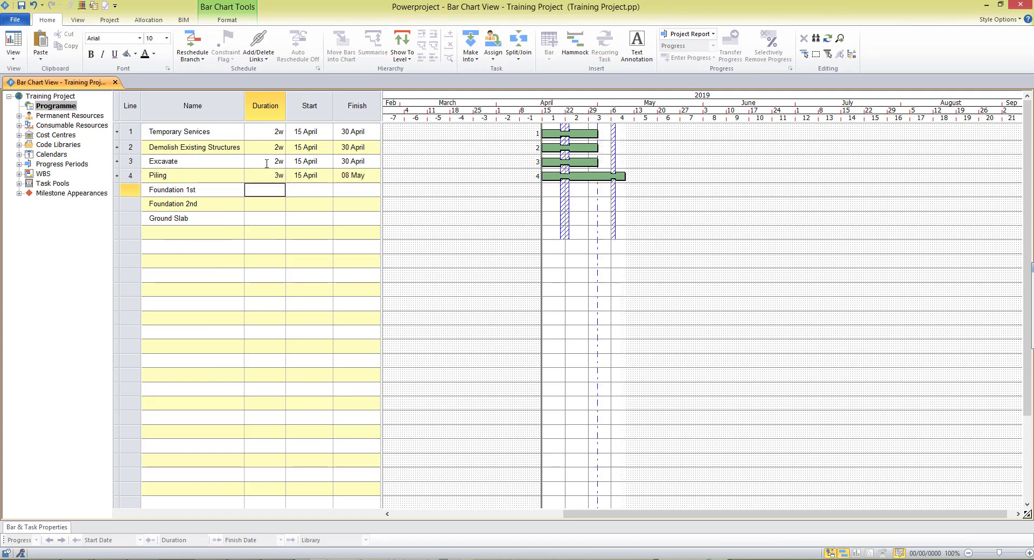
text(1w)
key(Return)
text(1w)
key(Return)
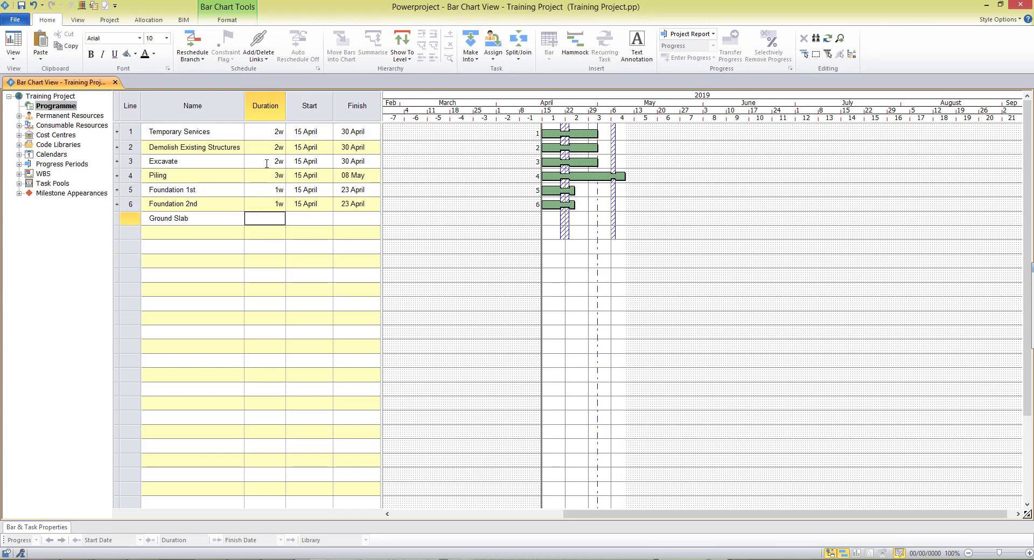
text(1w 1d)
key(Return)
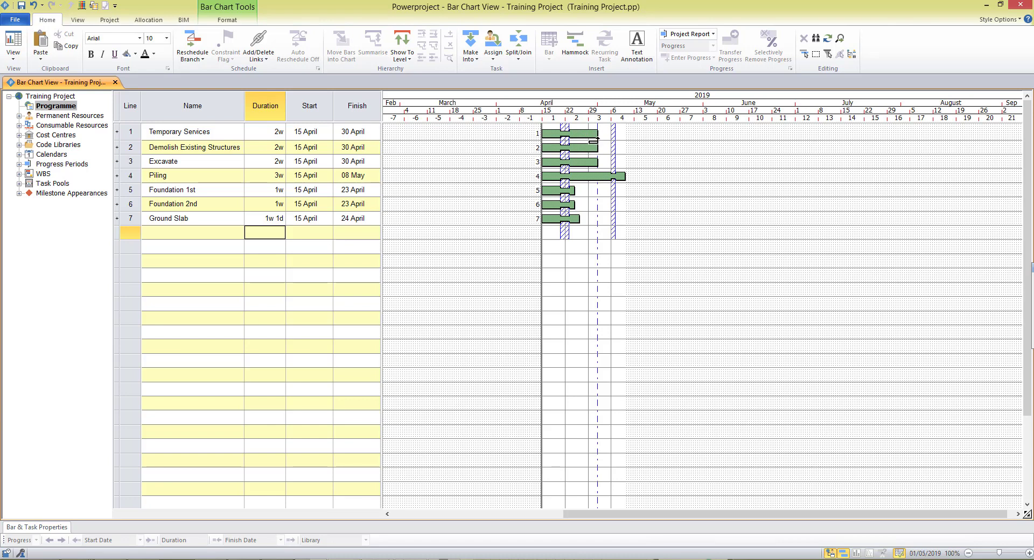
Step: Link Temporary Services to Demolish Existing Structures, then Demolish to Excavate, finish to start
drag(595, 142, 548, 147)
drag(547, 147, 546, 147)
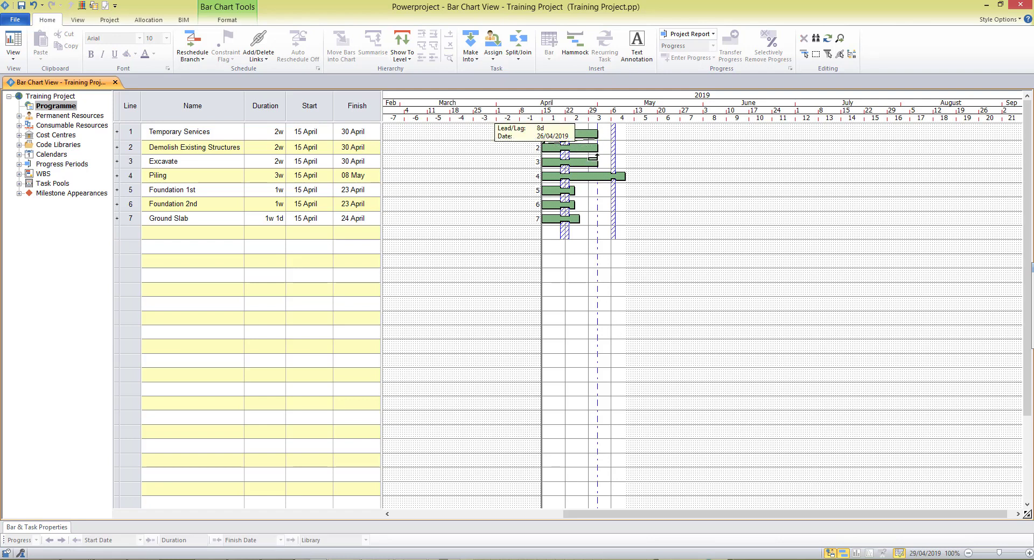
drag(594, 156, 544, 176)
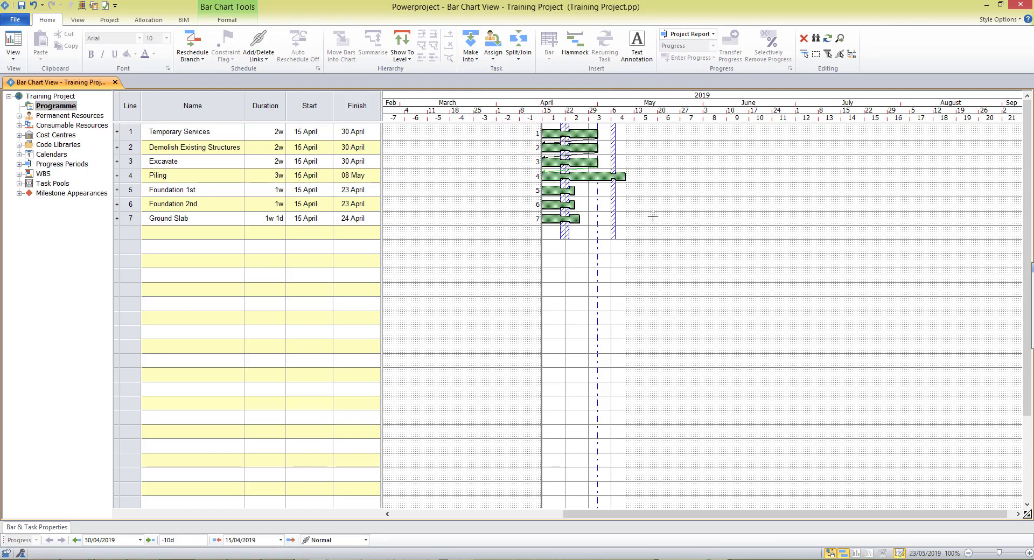
Step: Link Excavate to Piling, then Piling to Foundation 1st, Foundation 2nd and Ground Slab
click(644, 220)
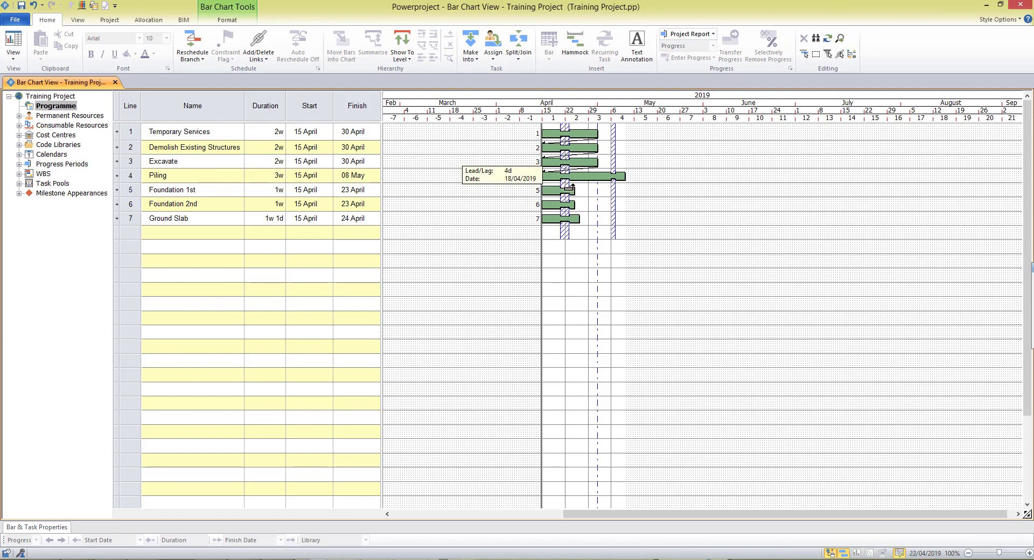
drag(575, 187, 544, 190)
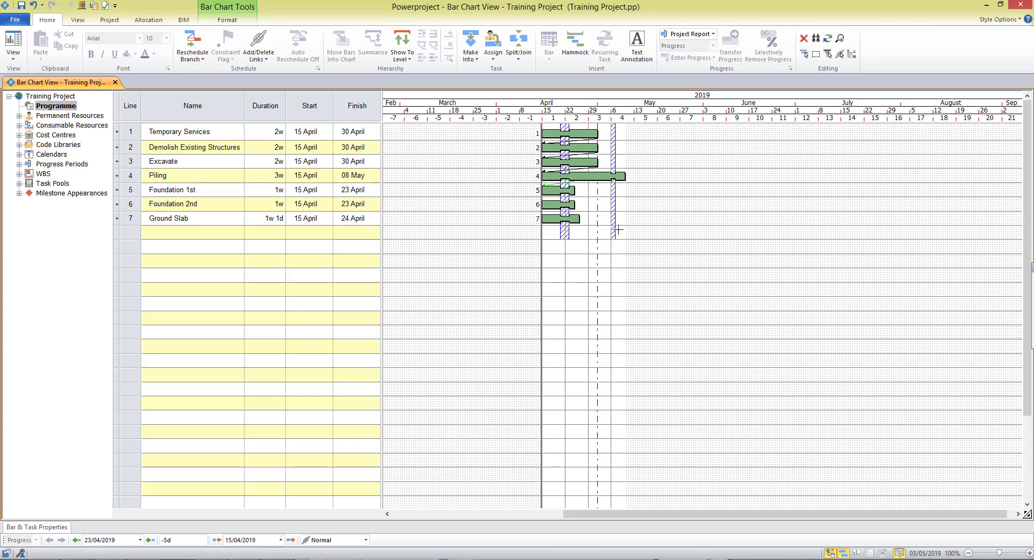
click(548, 184)
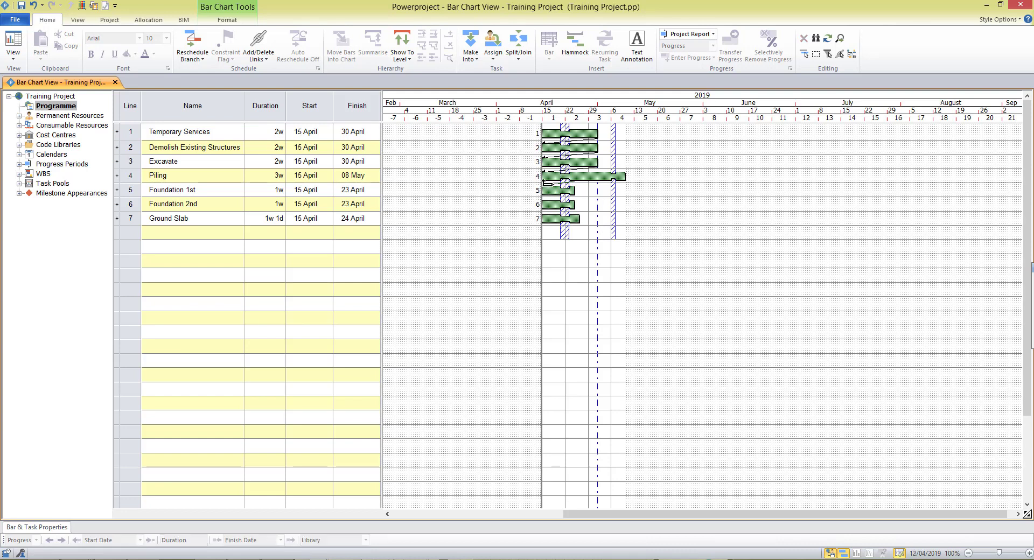
drag(548, 184, 577, 184)
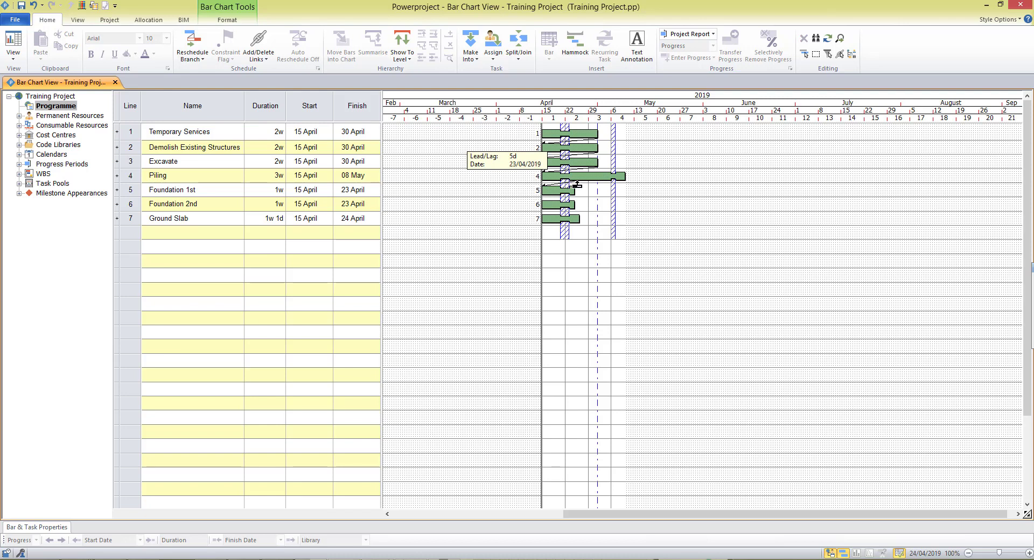
drag(577, 185, 545, 202)
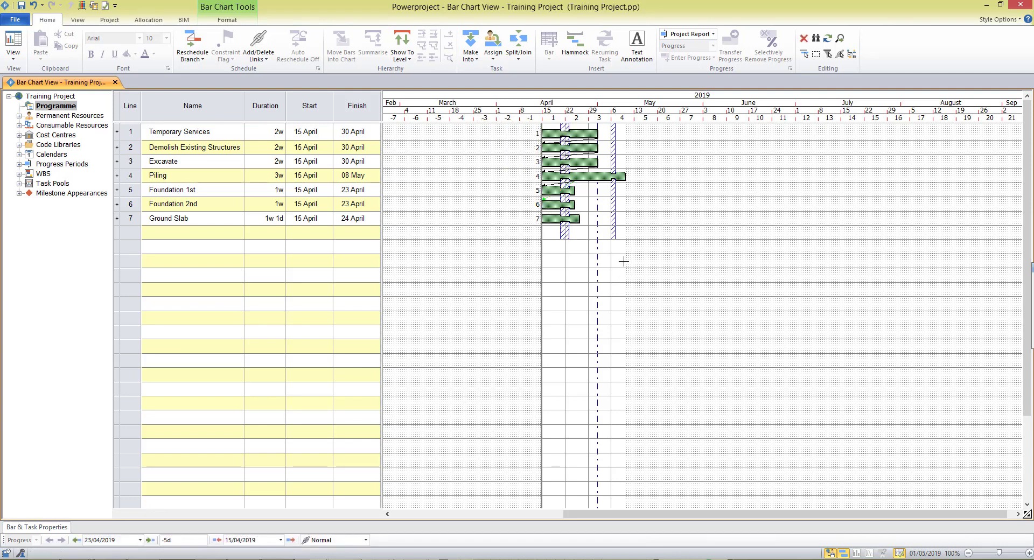
click(626, 253)
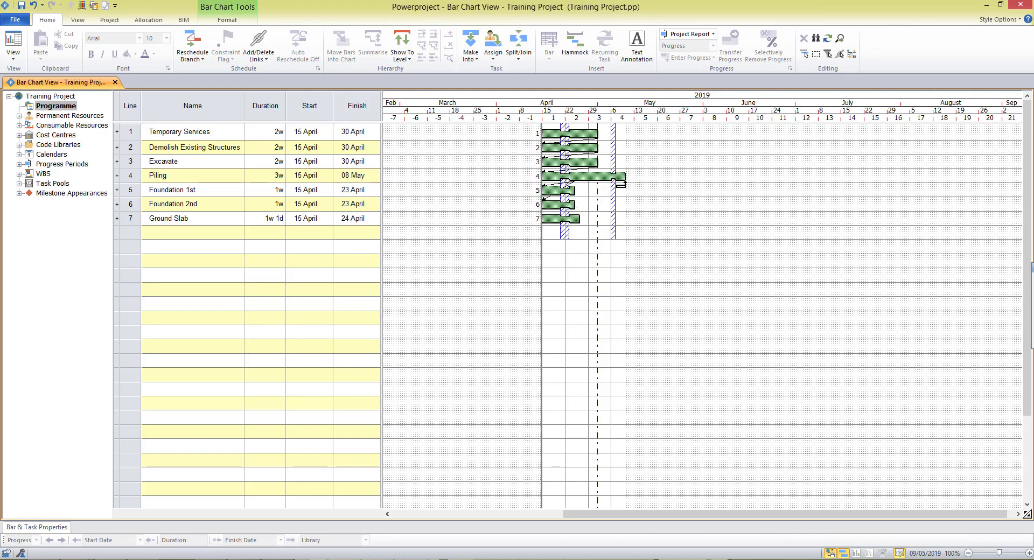
drag(621, 185, 542, 217)
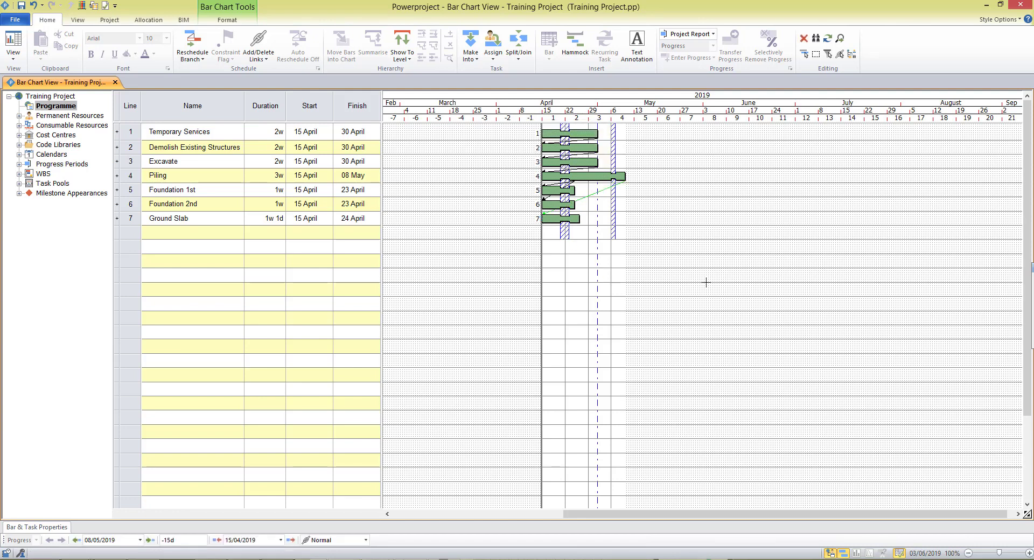
click(707, 282)
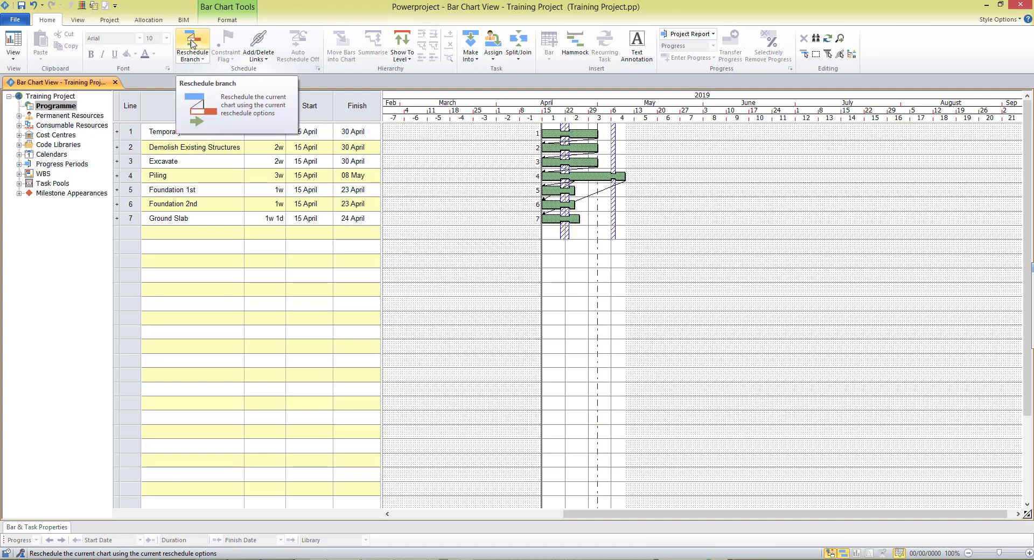
Step: Reschedule the branch past the progress period warning so Ground Slab finishes 28 June
click(192, 44)
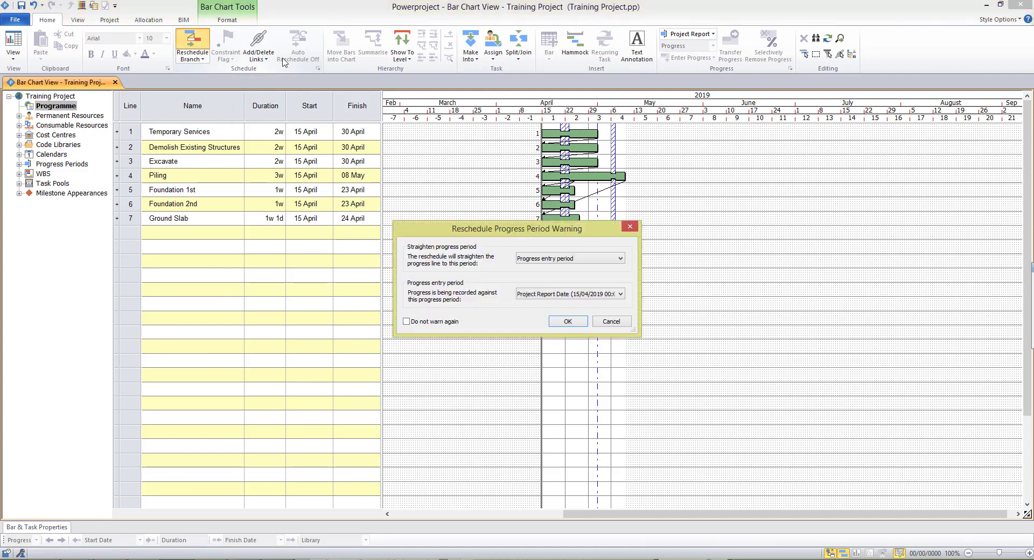
click(563, 321)
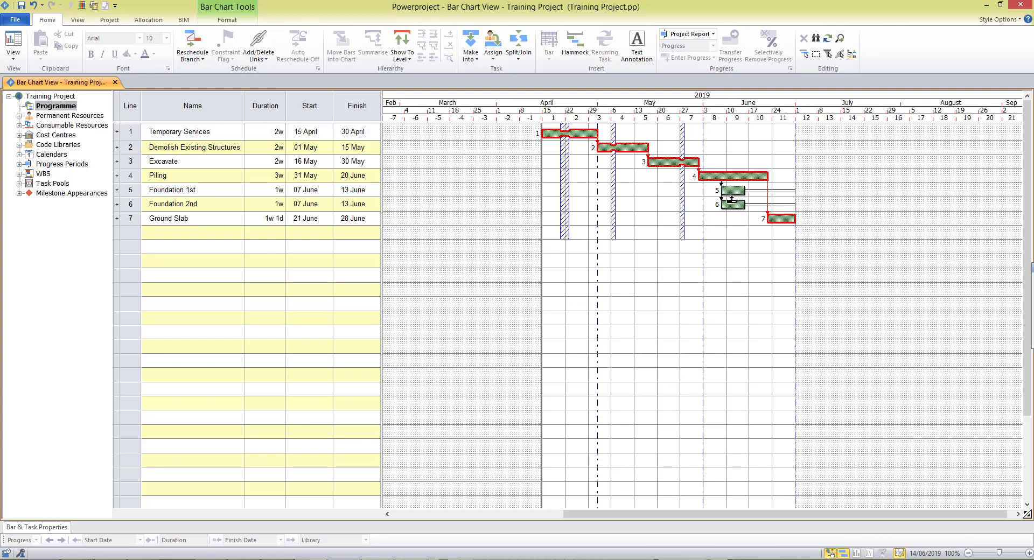
Step: Link Foundation 1st to Ground Slab and reschedule the programme
drag(743, 198, 783, 246)
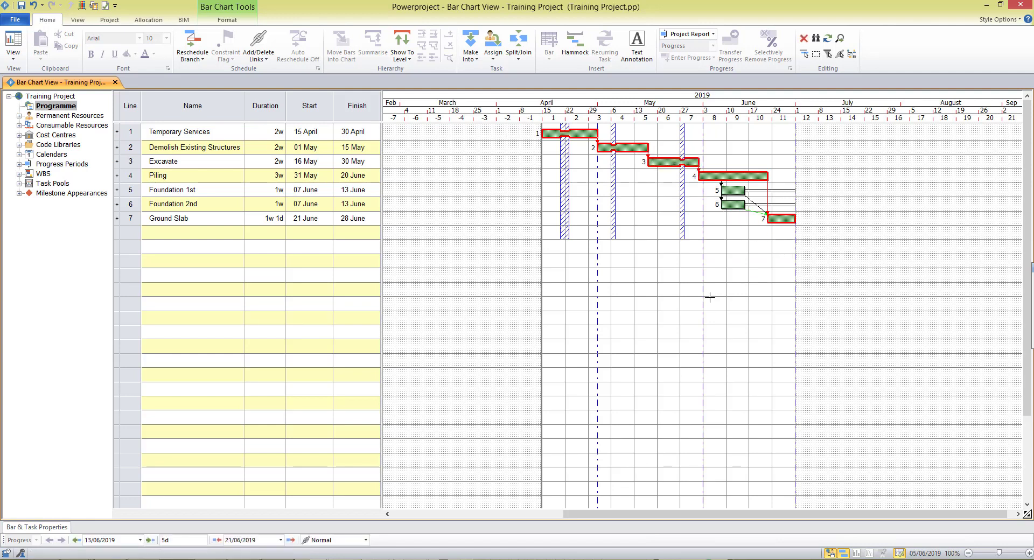
click(194, 43)
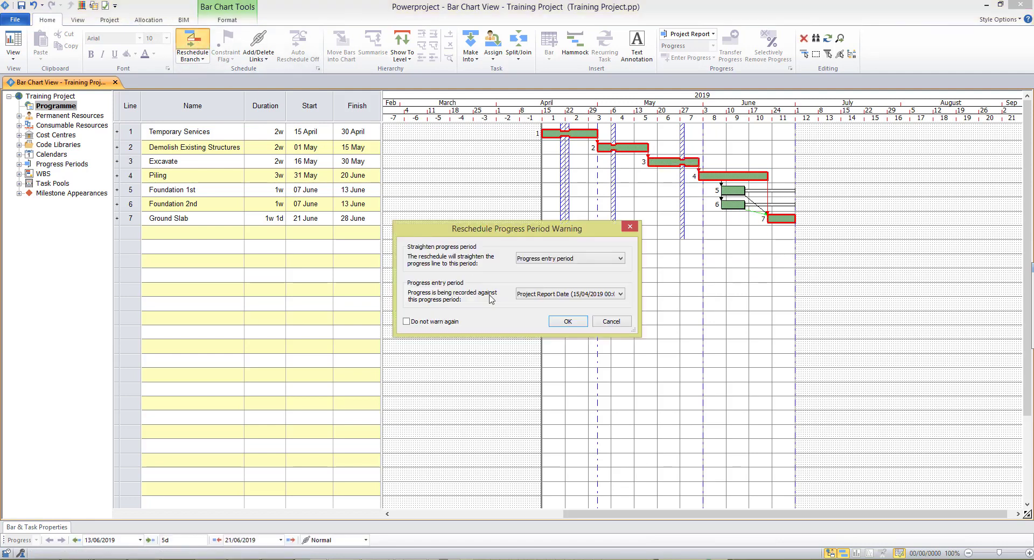
click(575, 322)
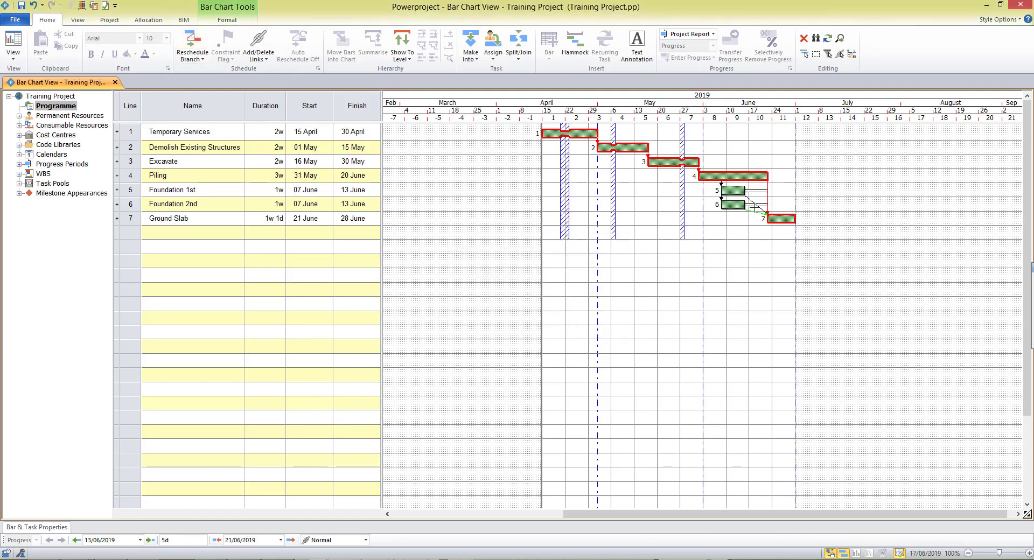
Step: Lengthen Foundation 1st to 1w 3d, ending 18 June, and reschedule again
drag(747, 192, 760, 192)
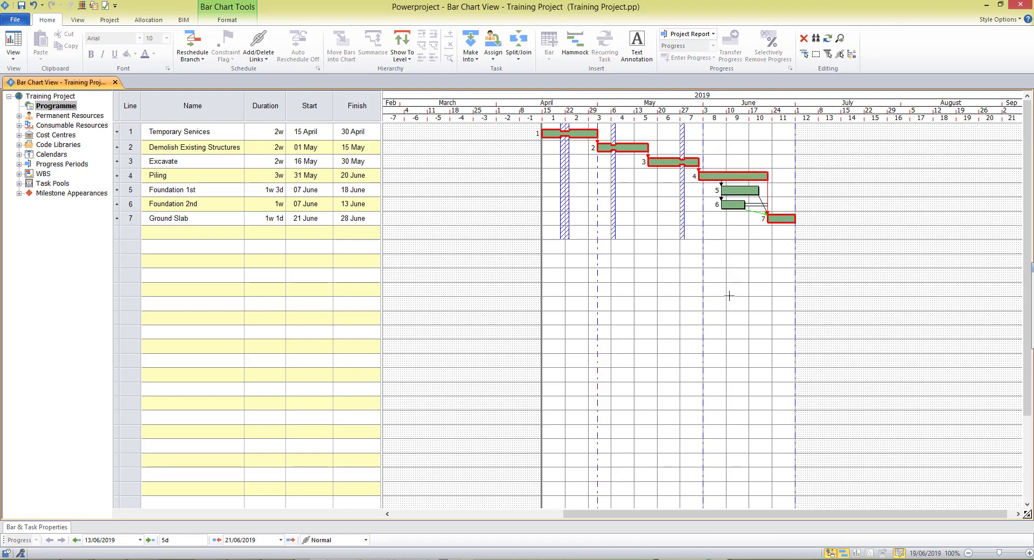
click(192, 42)
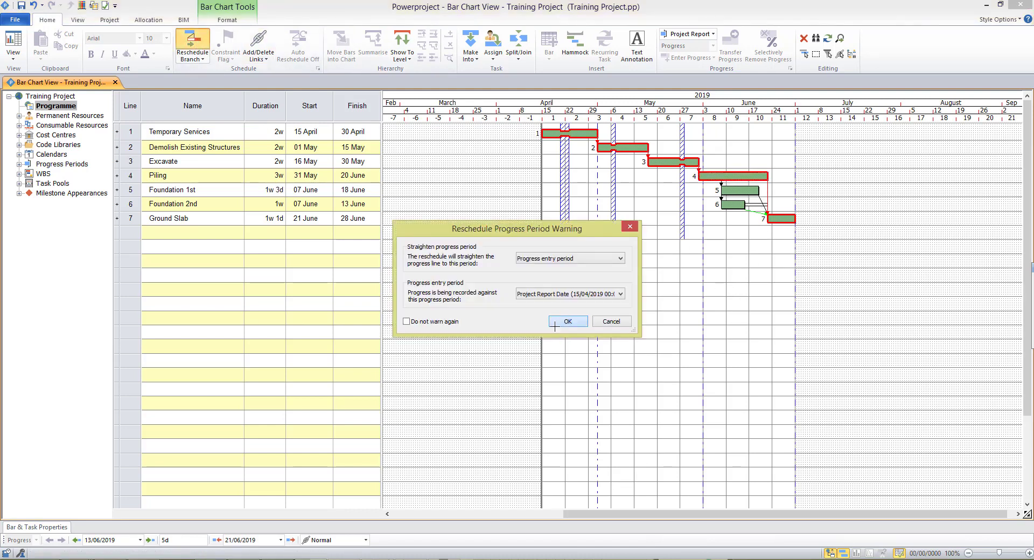
click(567, 321)
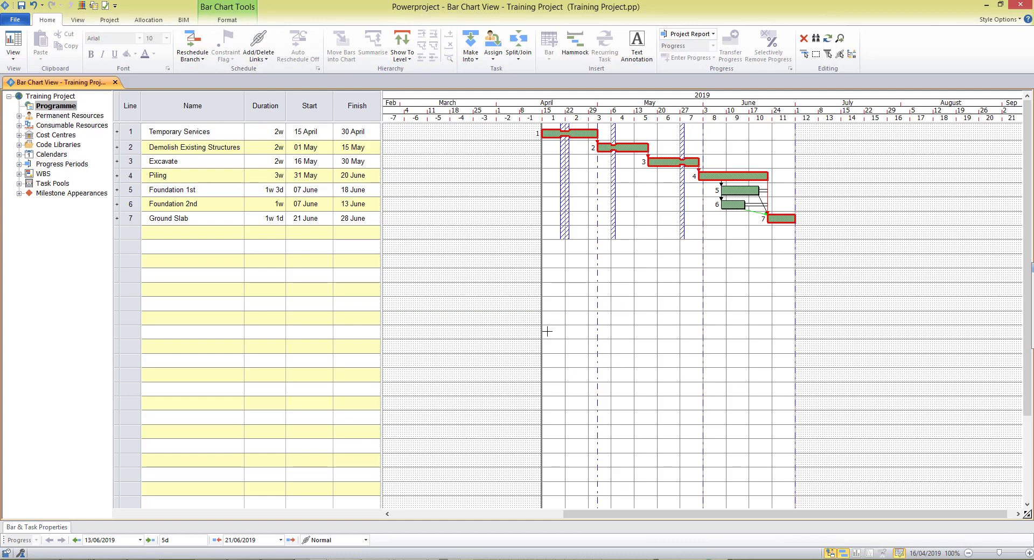
Step: Lengthen Foundation 2nd to finish 25 June and reschedule
mouse_move(746, 204)
drag(747, 207, 782, 206)
click(192, 43)
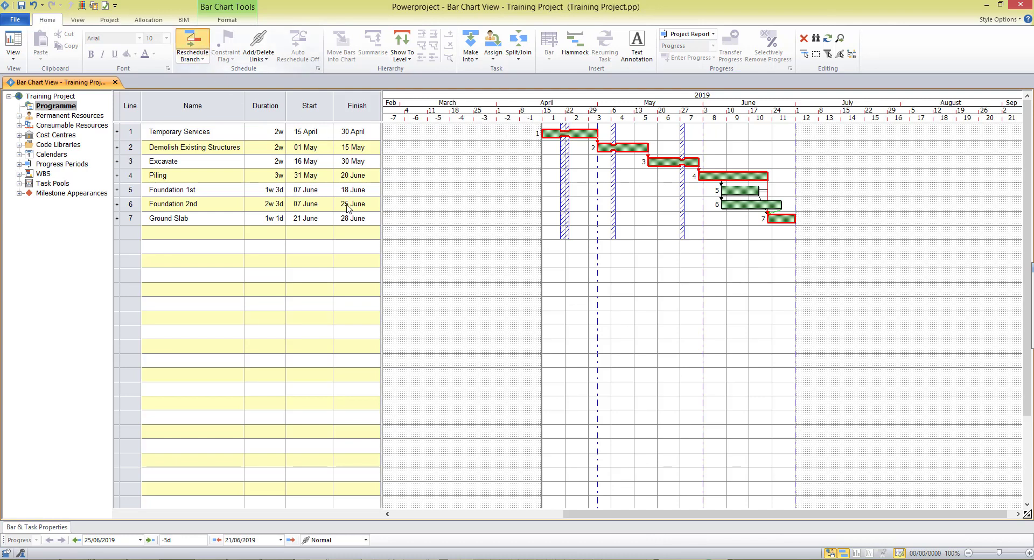
click(566, 322)
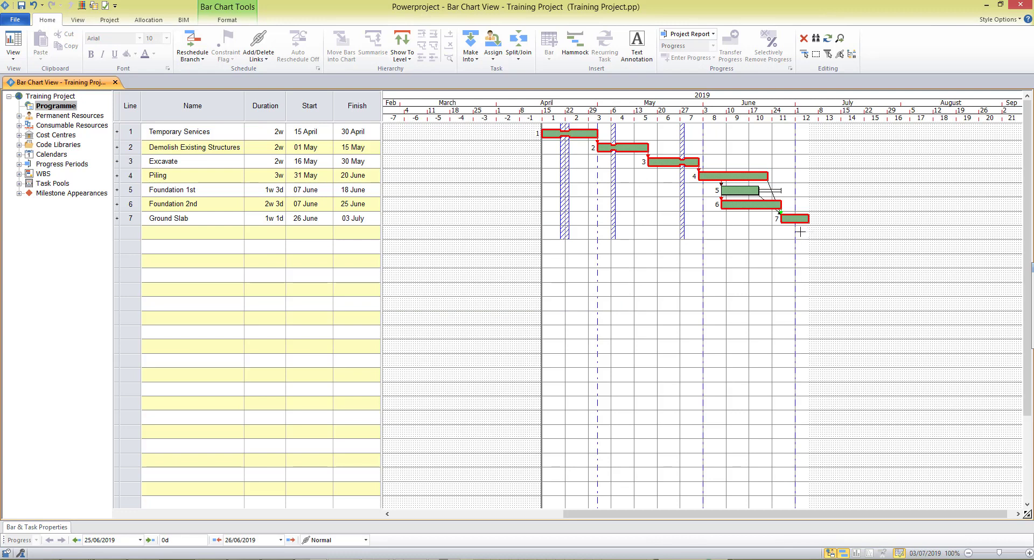
Step: Undo three times, restoring both foundations to 1w, 07–13 June
click(33, 6)
click(34, 7)
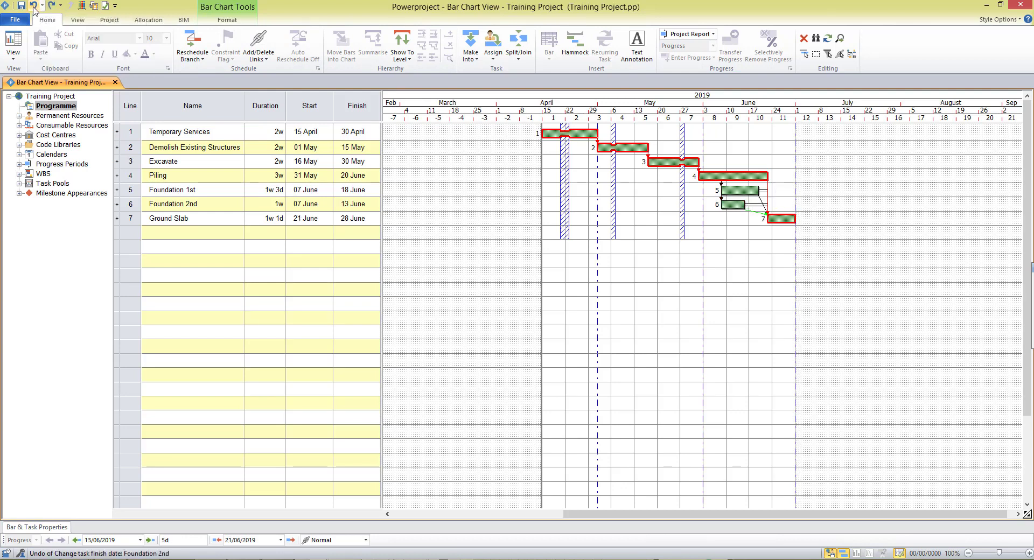
click(33, 7)
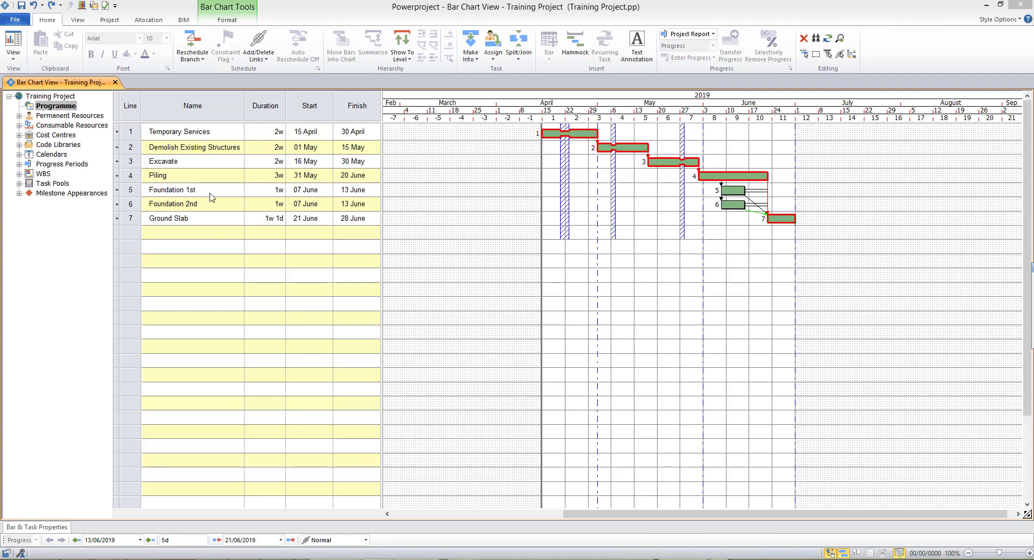
Step: Paste the seven task names into line 8, giving Walls 1 1w and 1st Slab 8d
click(137, 236)
right_click(138, 240)
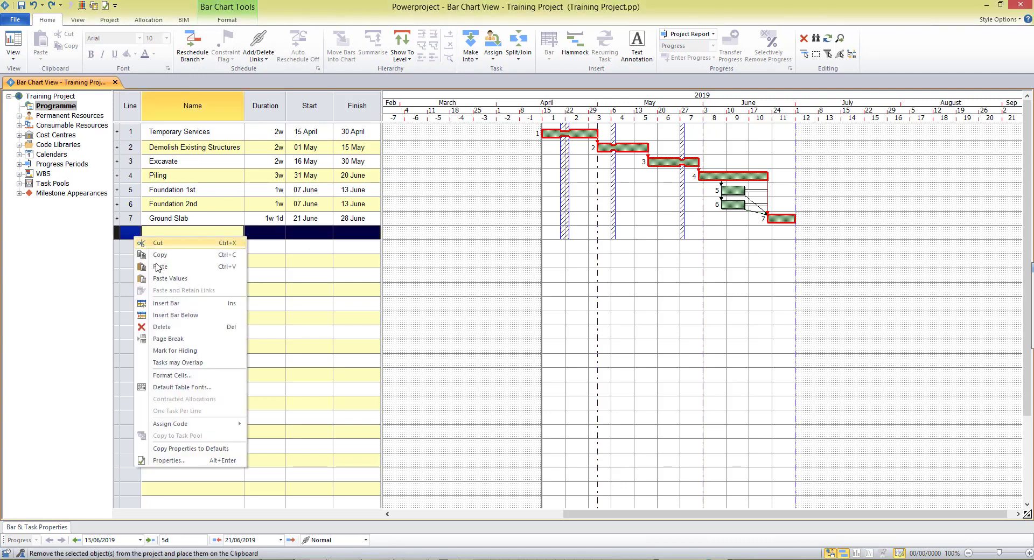
click(157, 267)
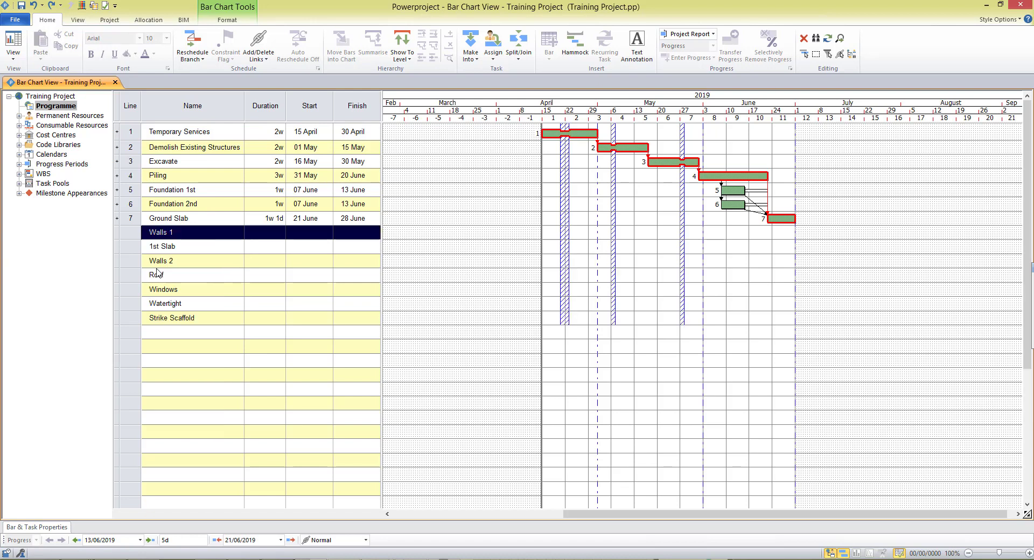
click(275, 233)
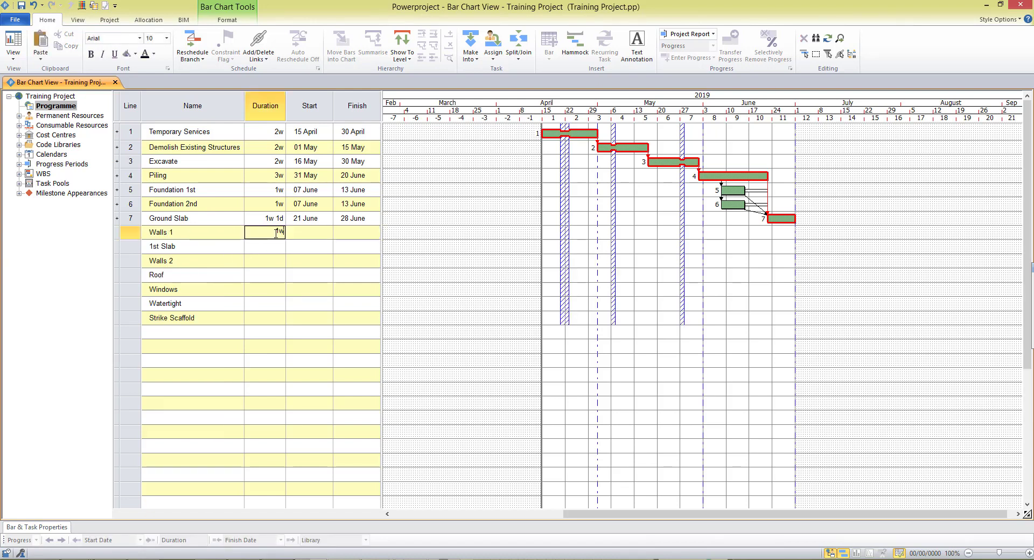
key(Return)
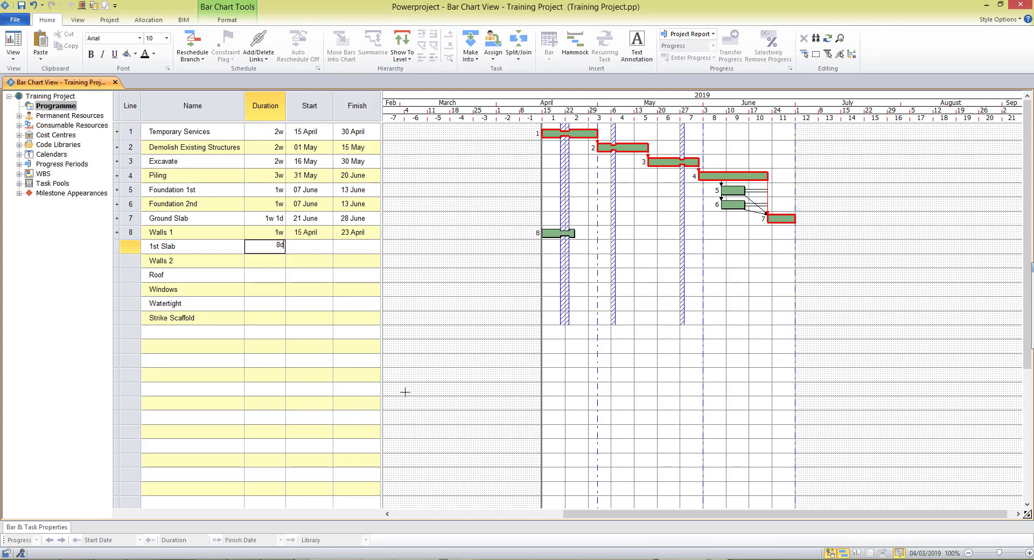
text(8d)
key(Return)
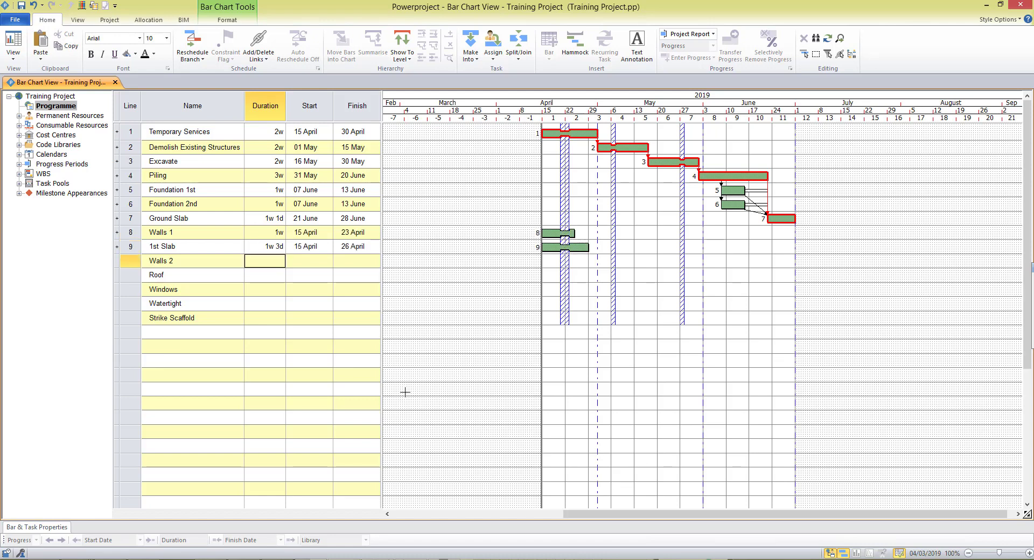
Step: Set Walls 2 1w, Roof 2w, Windows 1w; make Watertight and Strike Scaffold zero-length milestones
text(1w)
key(Return)
text(2w)
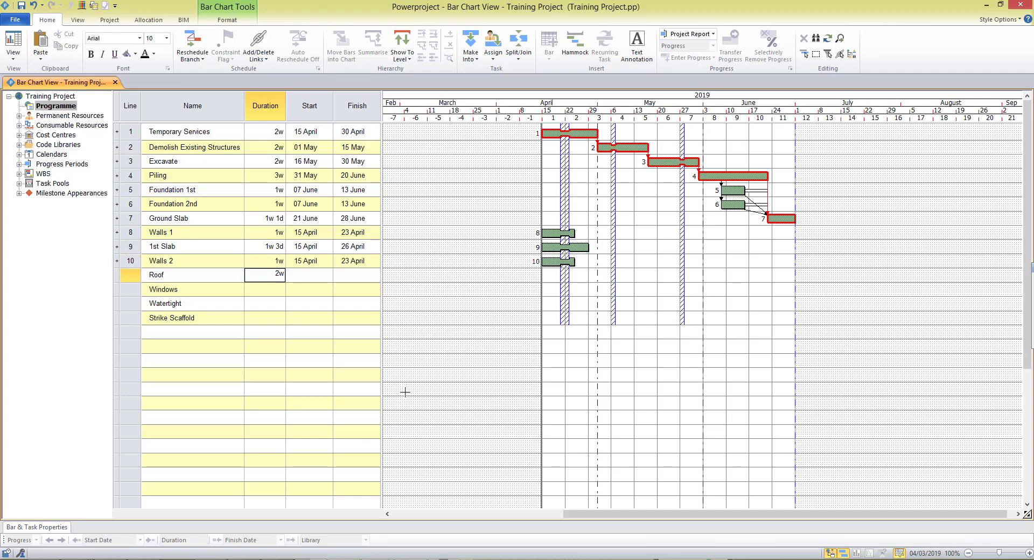
key(Return)
text(1w)
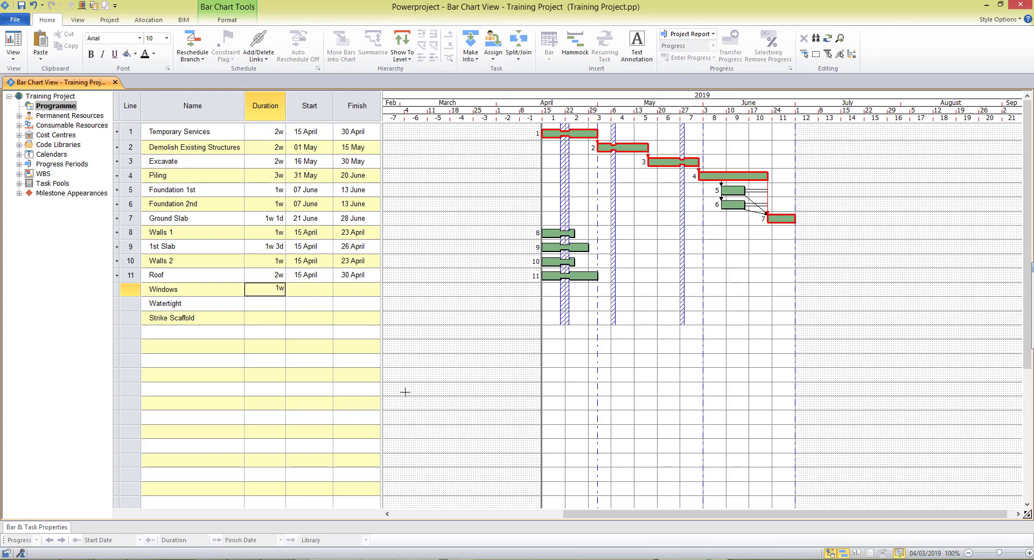
key(Return)
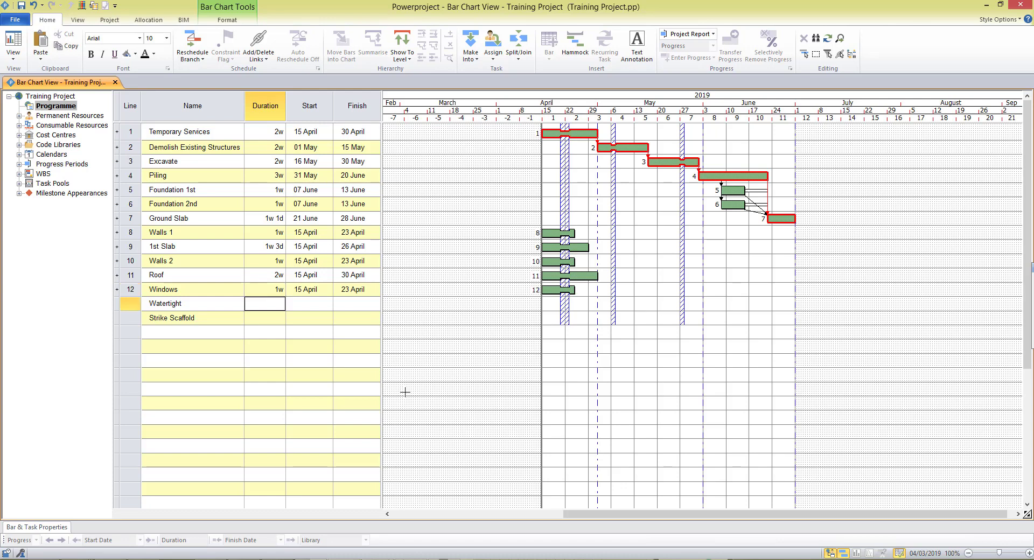
text(0)
key(Return)
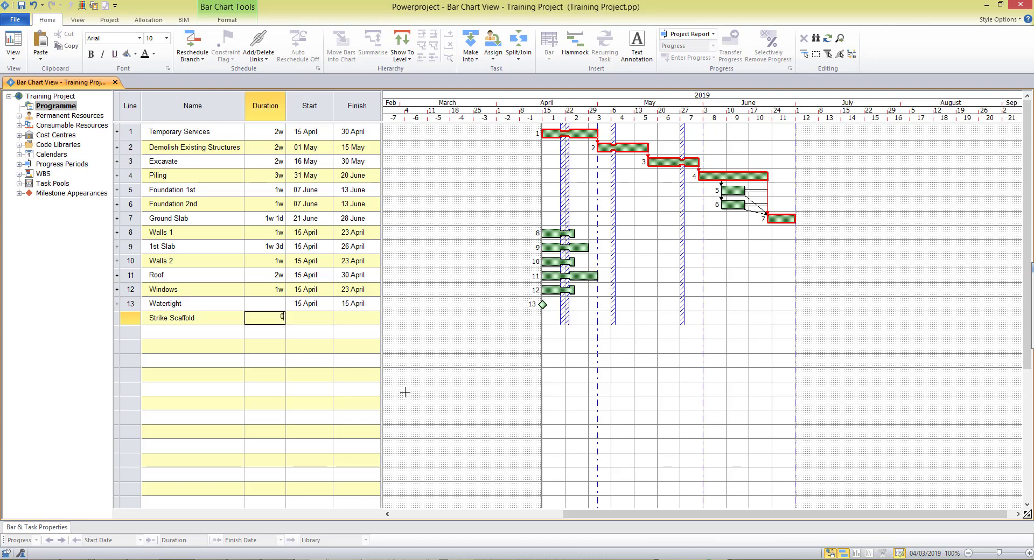
key(Return)
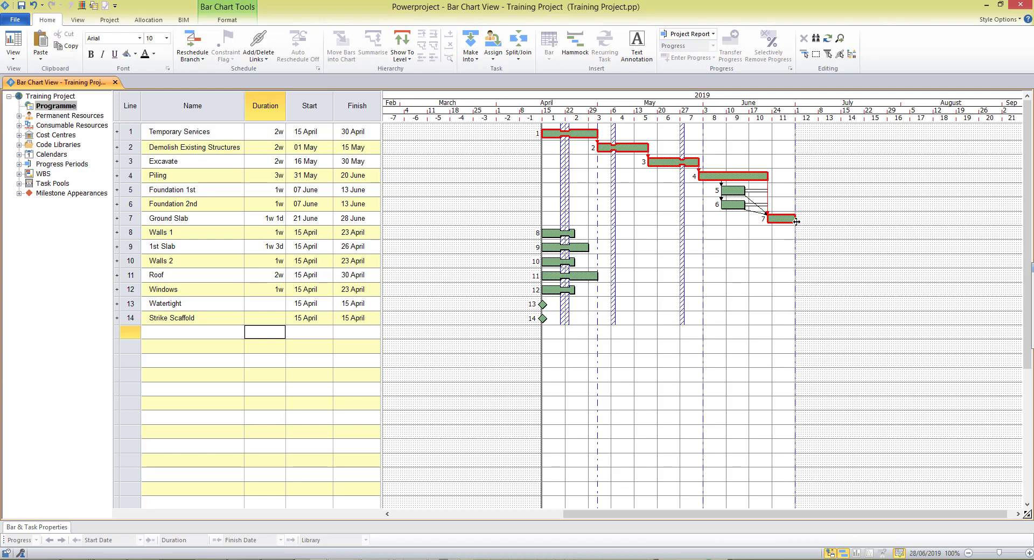
Step: Link Ground Slab to Walls 1 finish to start
mouse_move(796, 222)
mouse_down()
mouse_move(546, 233)
mouse_move(567, 237)
mouse_move(545, 251)
mouse_move(572, 268)
mouse_move(547, 275)
mouse_move(616, 288)
mouse_move(555, 291)
mouse_move(572, 300)
mouse_move(543, 305)
mouse_move(542, 319)
mouse_up()
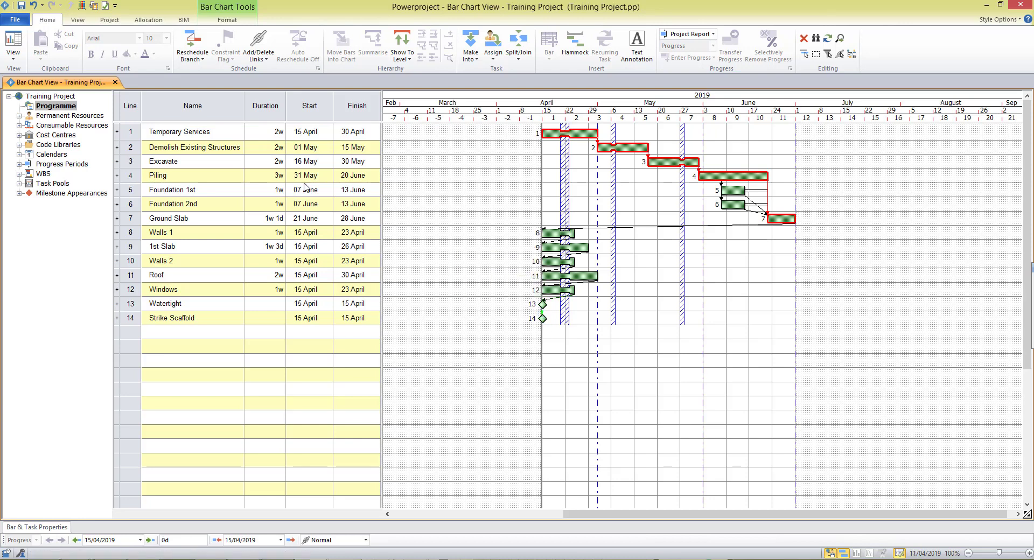
Step: Reschedule so Walls 1 starts 01 July, Windows ends 14 August, and both milestones fall on 15 August
click(193, 40)
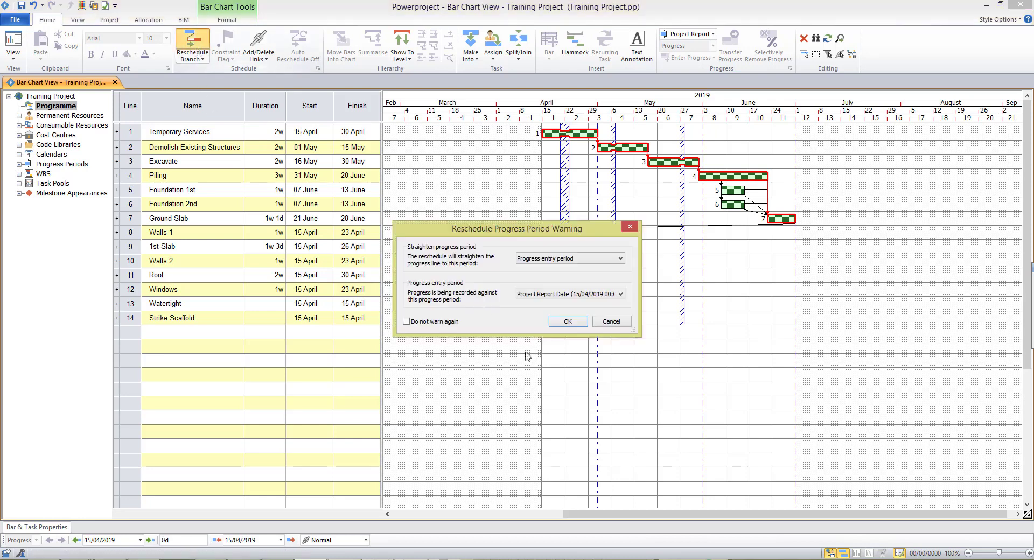
click(568, 322)
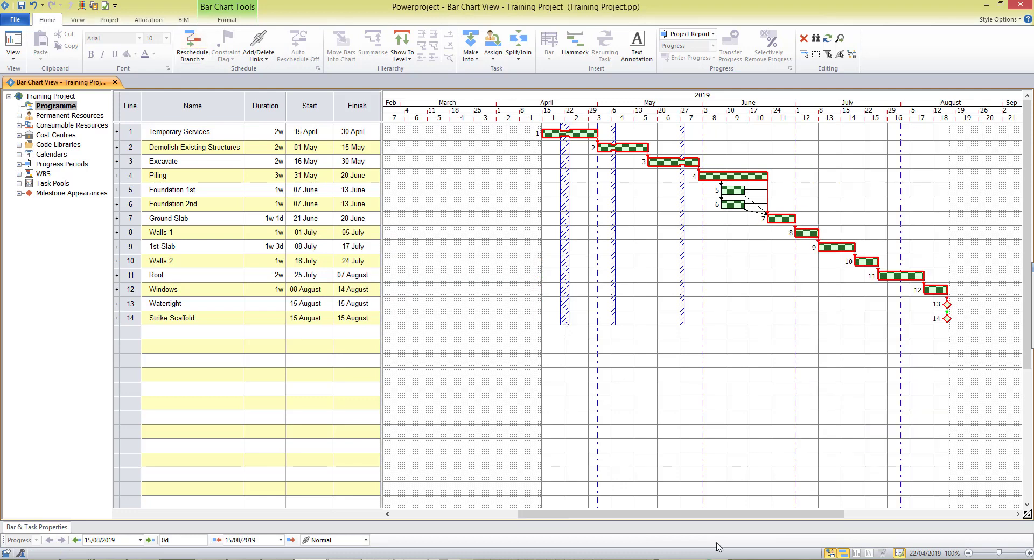
drag(682, 515, 724, 515)
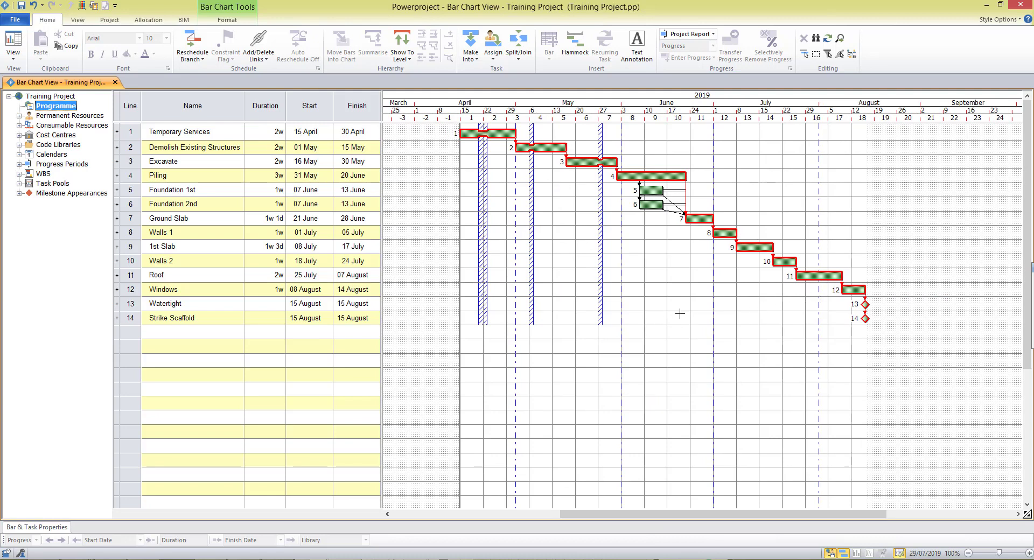
Step: Move Windows to 25–31 July and reschedule, pulling Watertight and Strike Scaffold forward to 01 August
drag(854, 290, 823, 291)
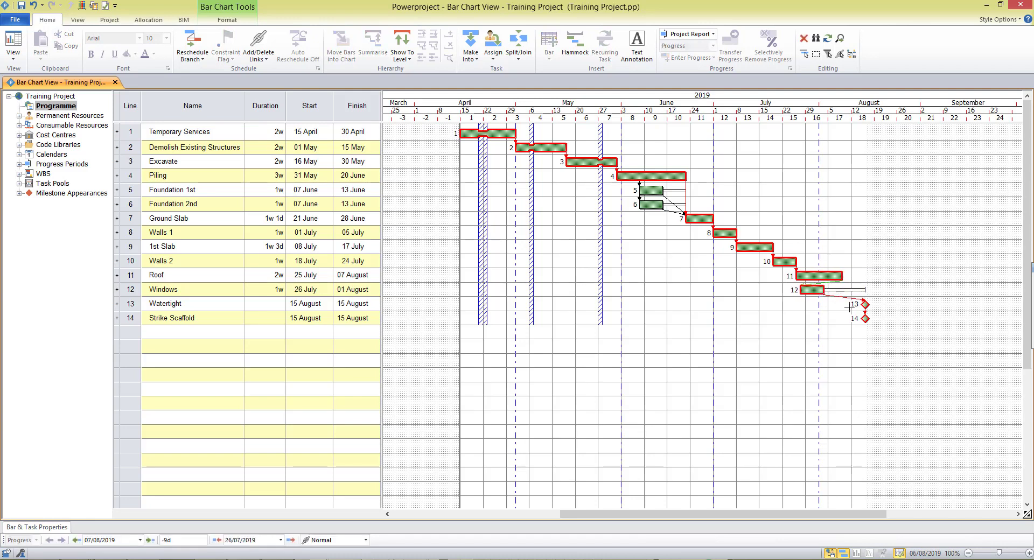
click(801, 344)
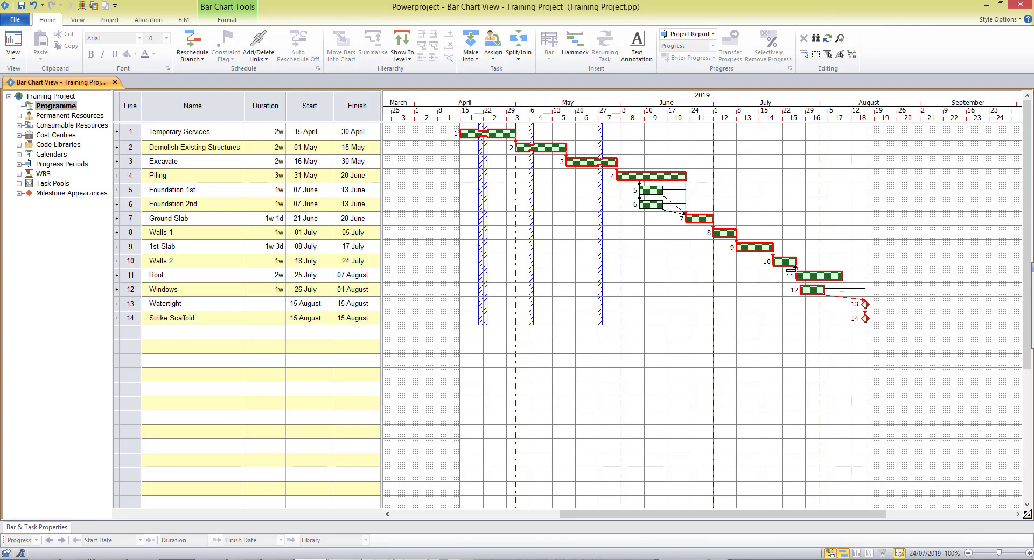
click(798, 283)
click(189, 53)
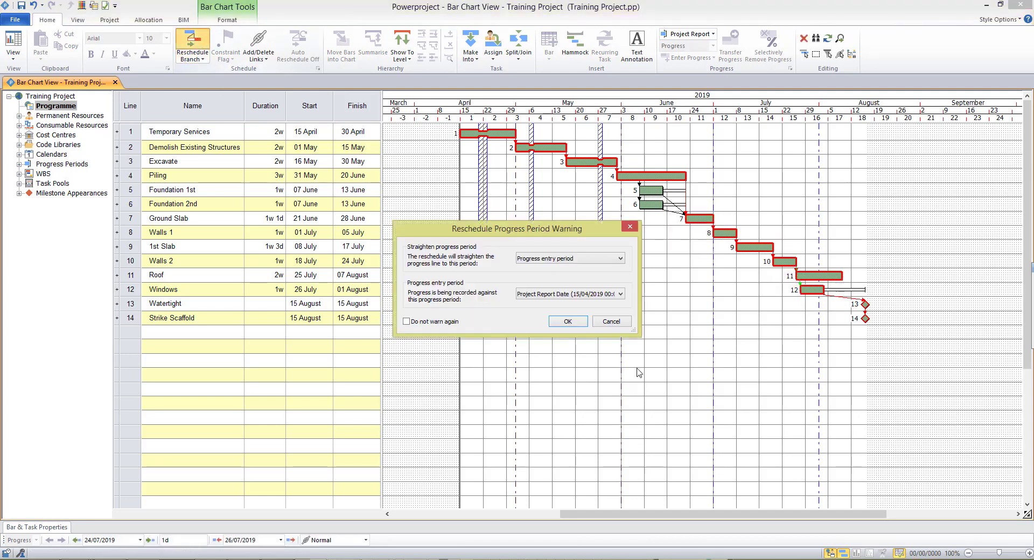
click(577, 329)
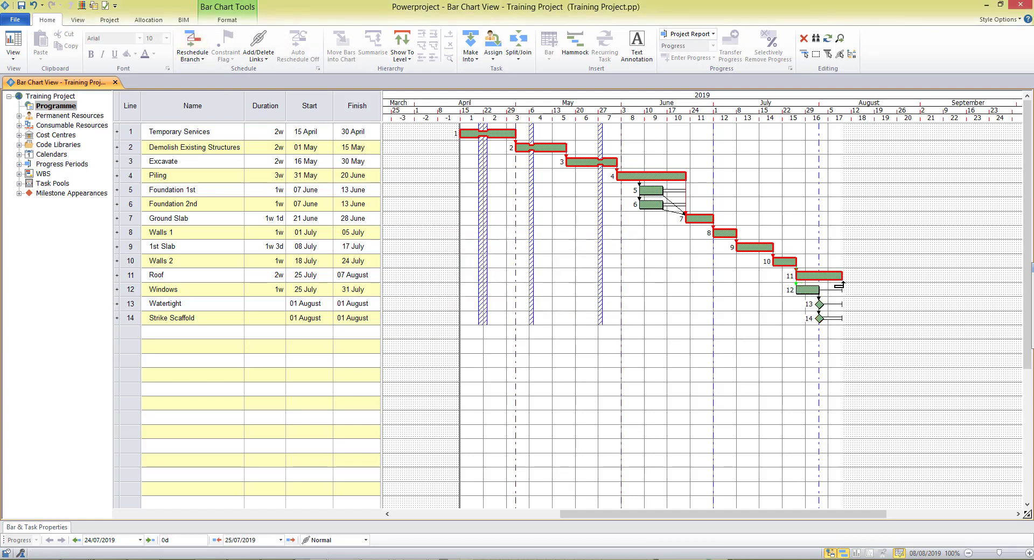
Step: Link Windows to Strike Scaffold and reschedule, placing both milestones on 08 August after the Roof
drag(835, 289, 816, 319)
click(192, 44)
click(574, 320)
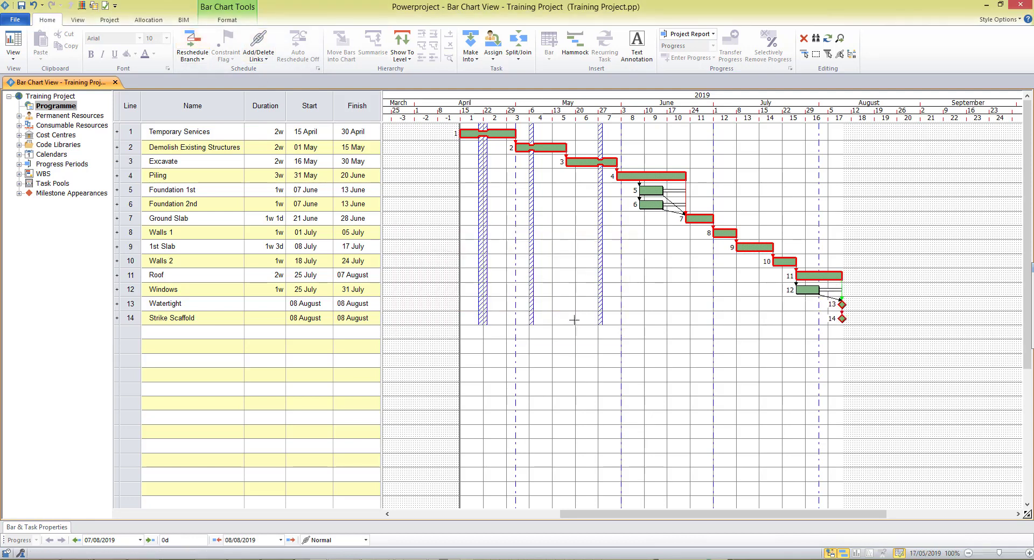